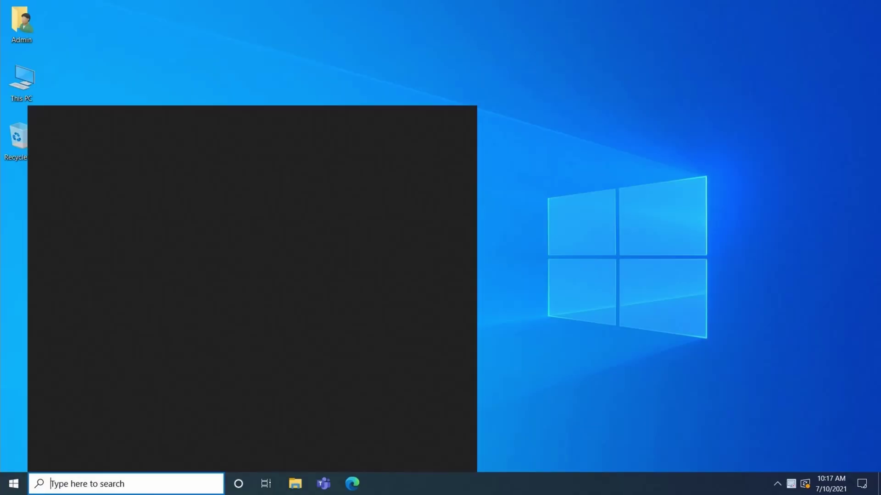
type("zoo")
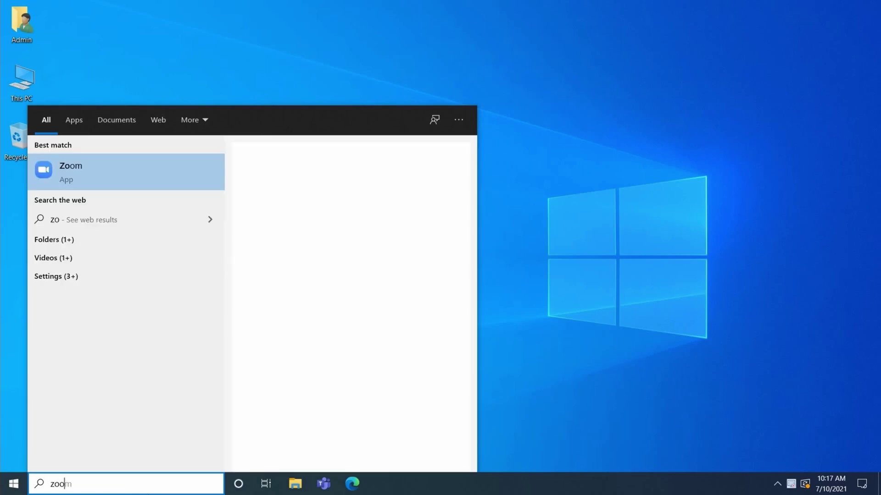
- Launch Zoom from the 'zoo' Windows search best match
key("Return")
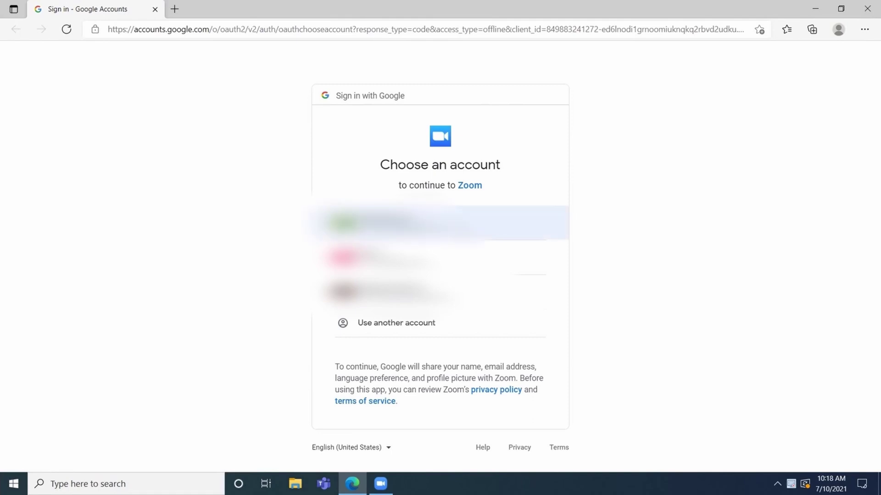
- Continue to Zoom with the first Google account on the account chooser
left_click(441, 224)
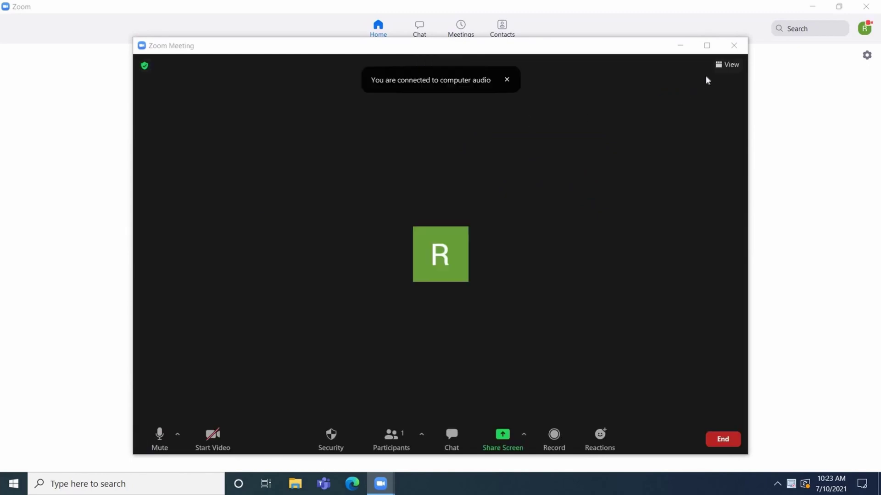
- Maximize the Zoom Meeting window and mute the microphone
left_click(706, 46)
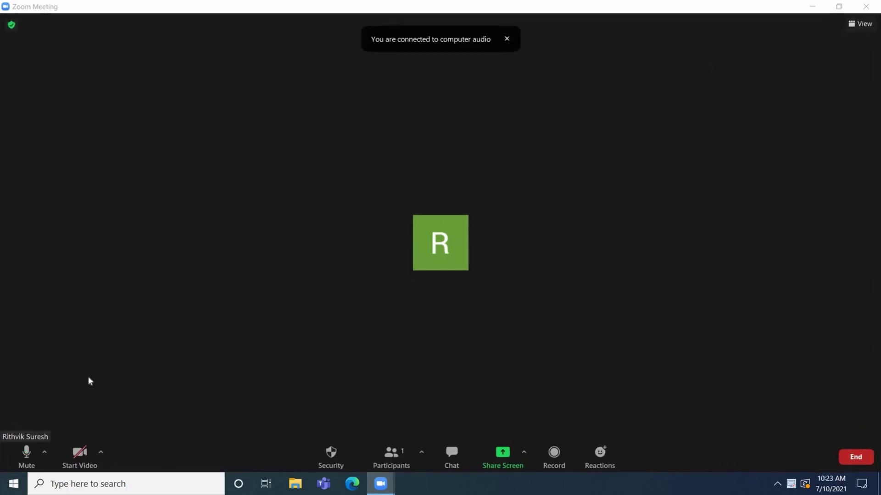
left_click(26, 453)
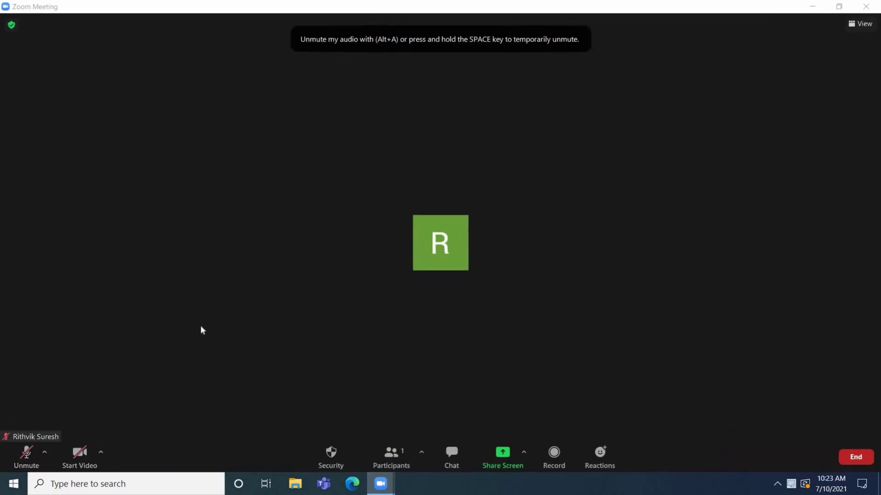
- Choose Audio Settings... from the caret menu beside Unmute
left_click(45, 453)
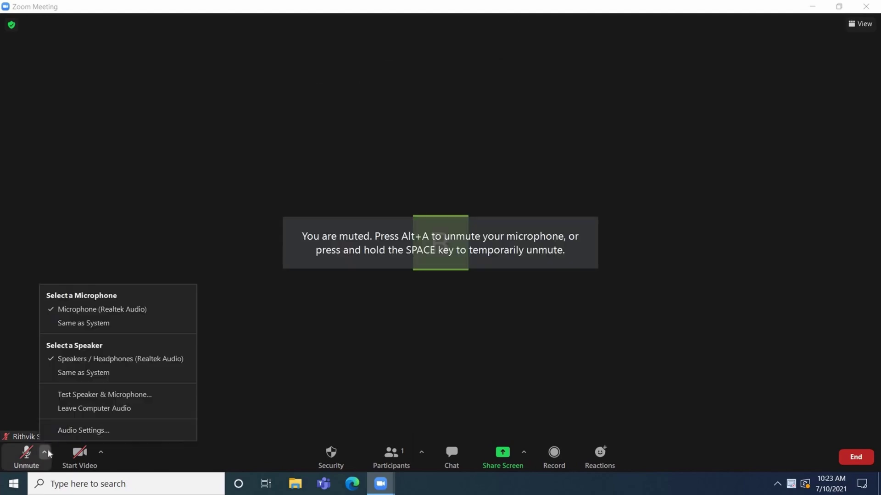
left_click(75, 431)
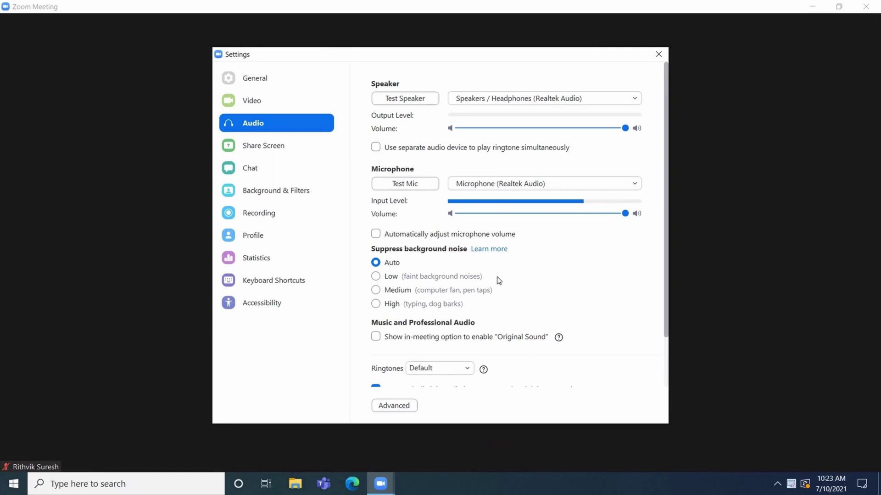
- Set Suppress background noise to High and download the audio enhancement package
left_click(376, 304)
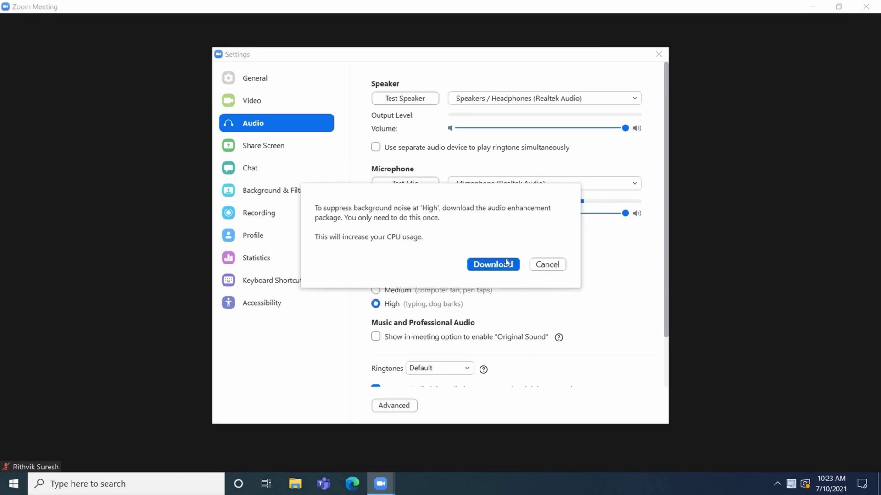
left_click(507, 263)
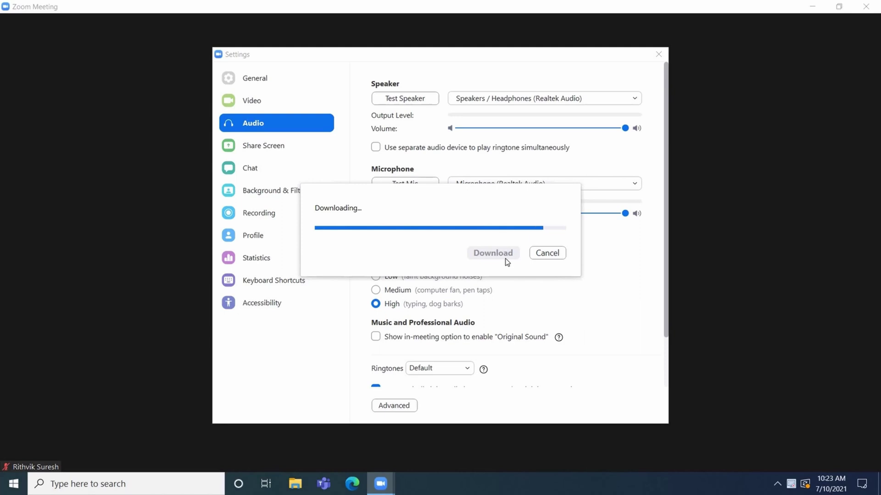
left_click(389, 295)
left_click(391, 279)
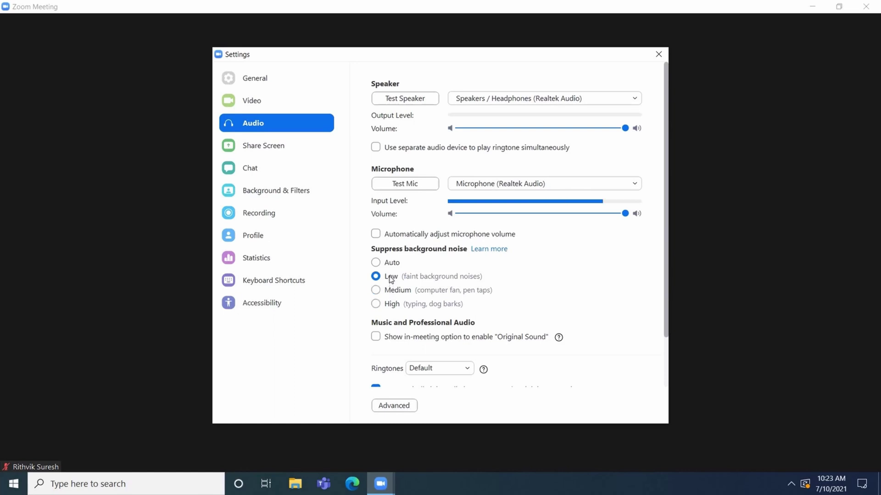
left_click(397, 265)
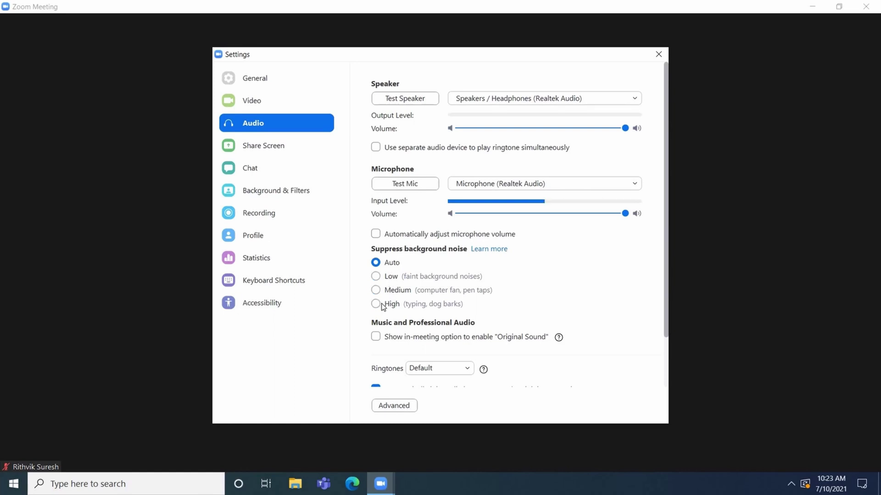